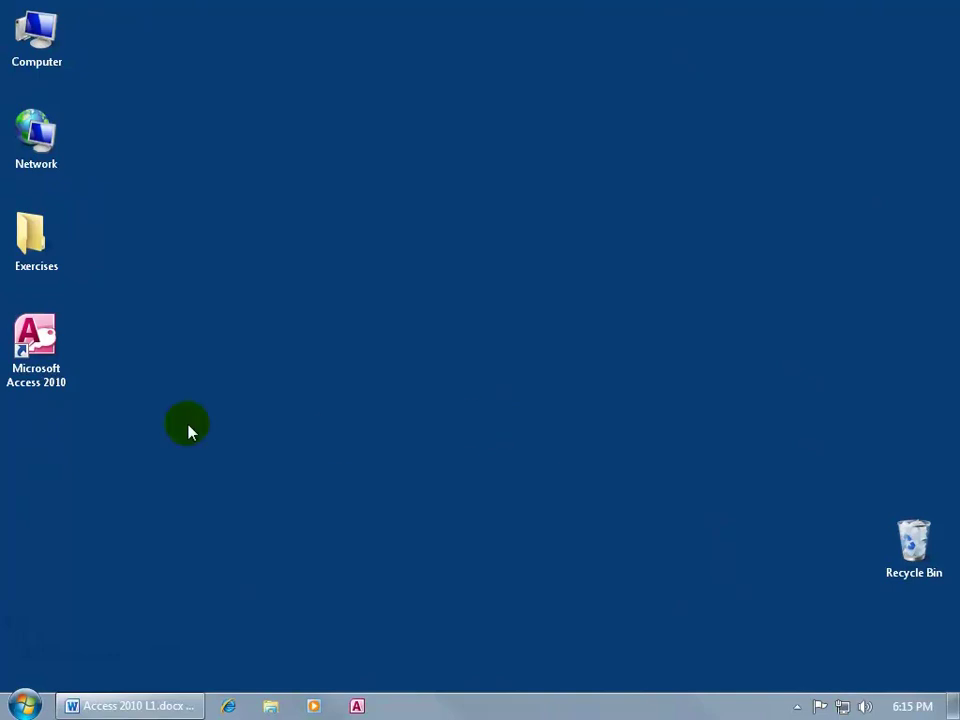
- Launch Microsoft Access 2010 from its desktop shortcut to reach the Blank database page
double_click(58, 358)
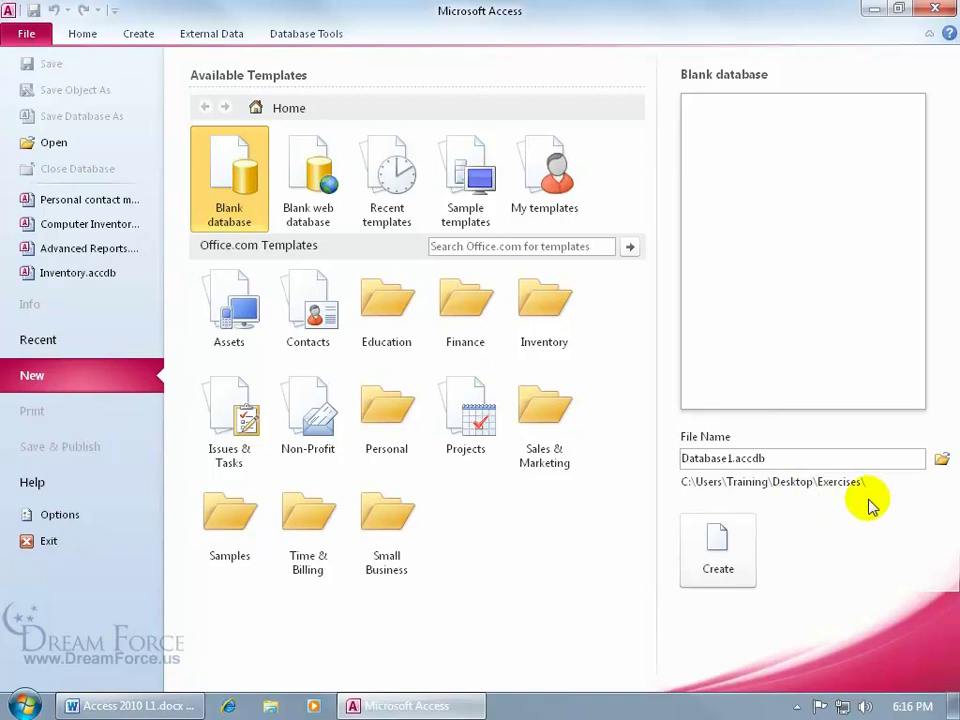
click(941, 461)
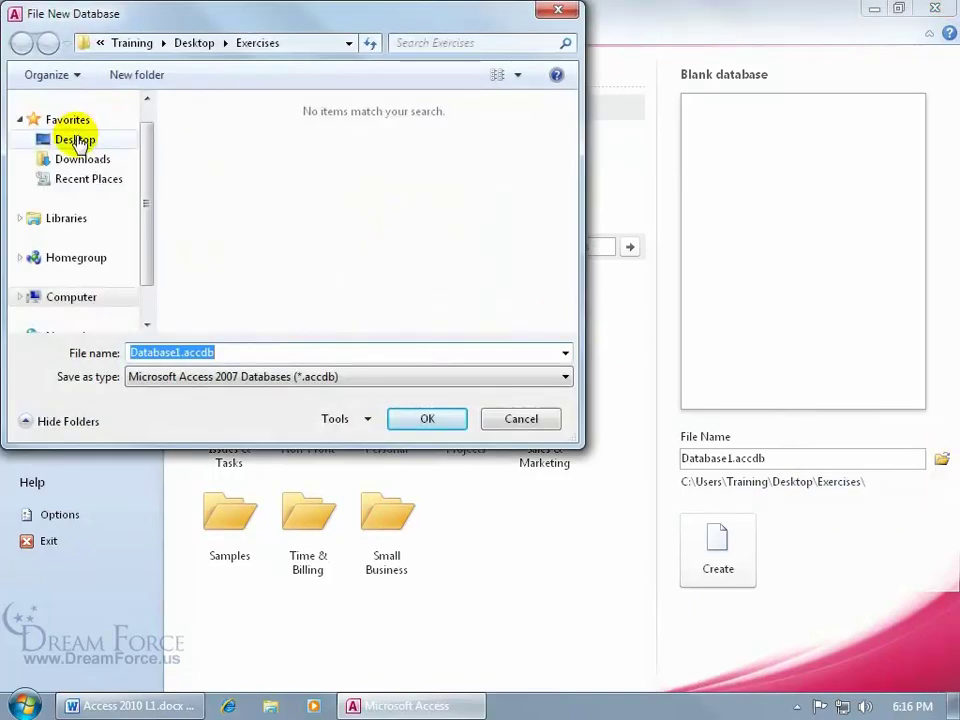
click(76, 142)
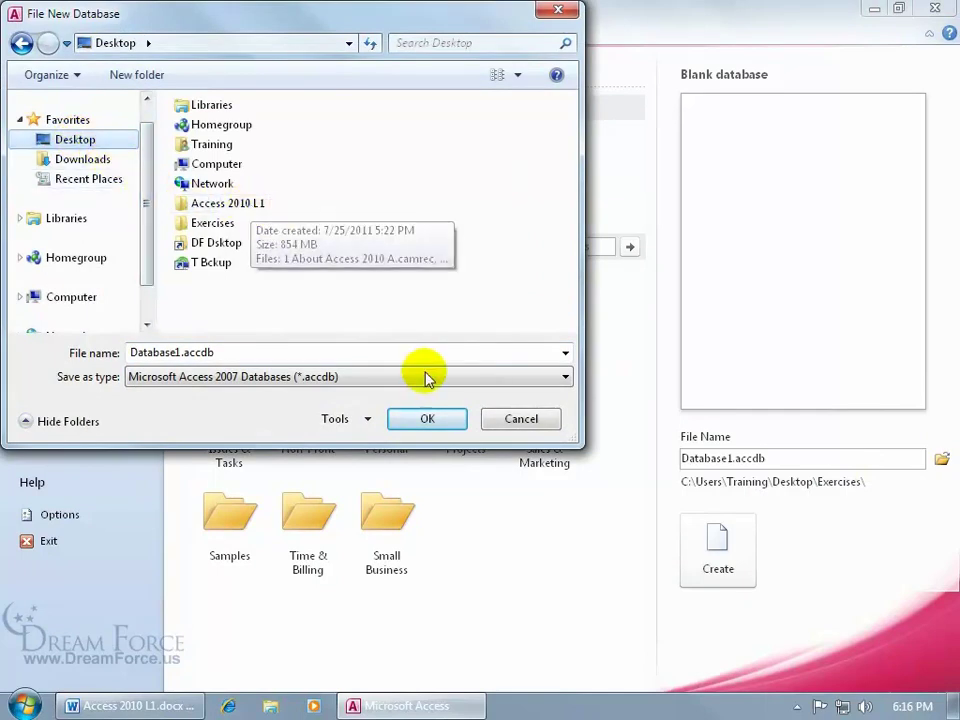
click(527, 418)
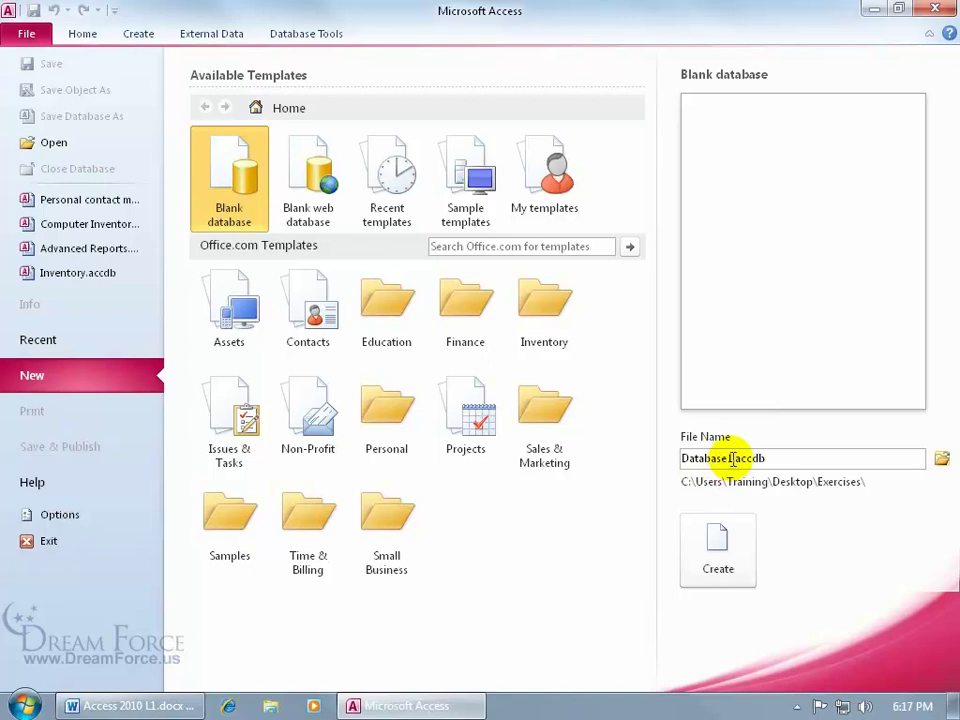
- Replace 'Database1' in the File Name box with 'Computer Inventory'
double_click(731, 458)
click(731, 457)
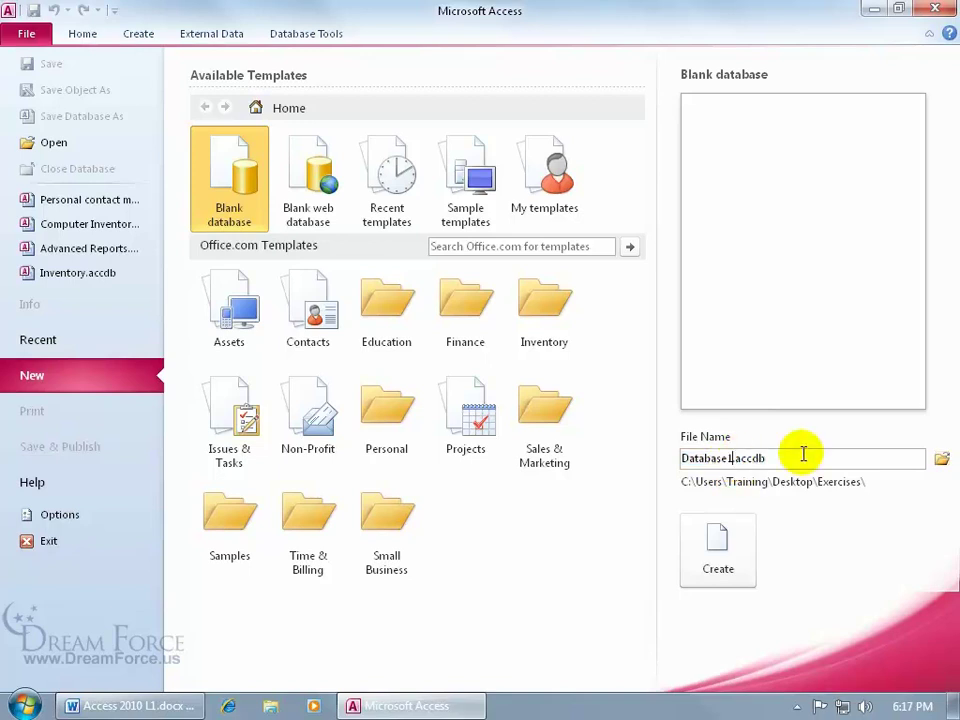
key(BackSpace)
key(BackSpace)
key(BackSpace)
key(BackSpace)
key(BackSpace)
key(BackSpace)
key(BackSpace)
key(BackSpace)
key(BackSpace)
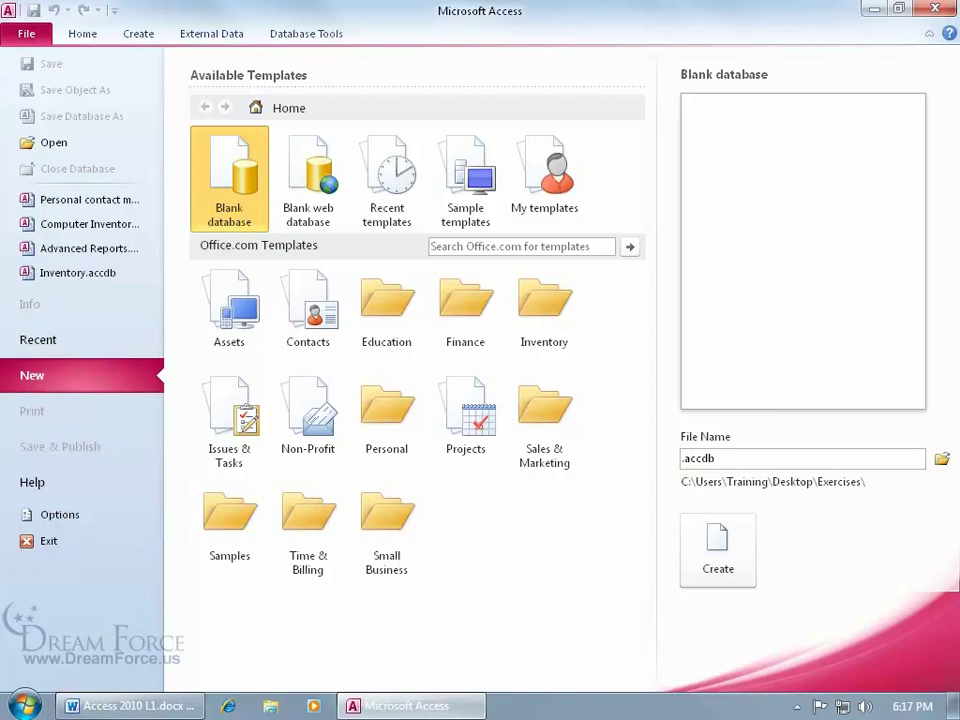
text(Computer Inventory)
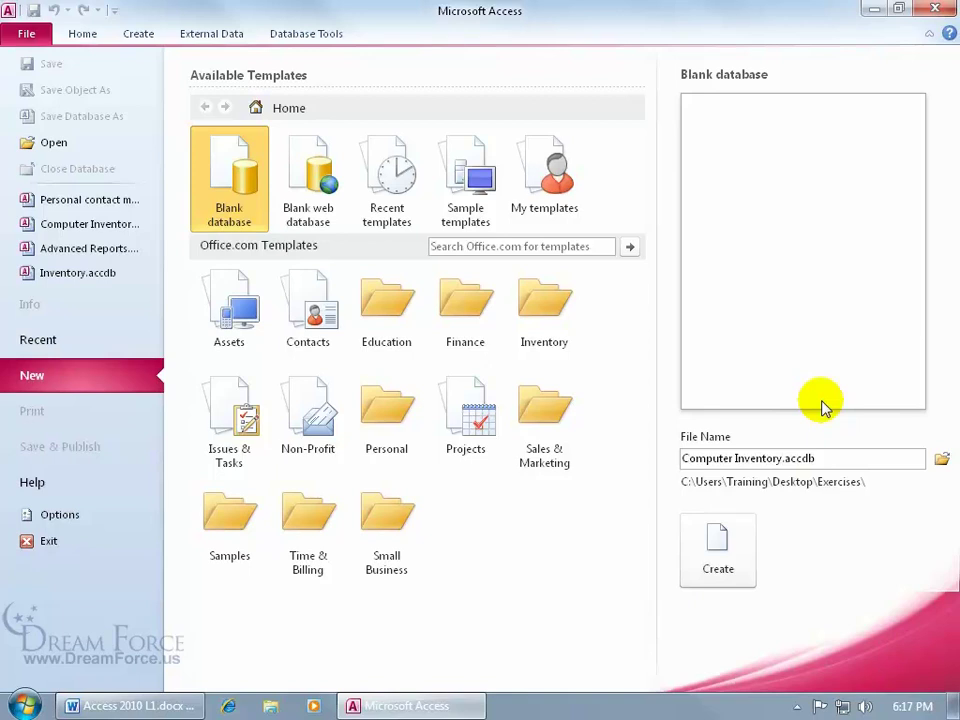
- Create the Computer Inventory database and close the default Table1 without saving
click(727, 543)
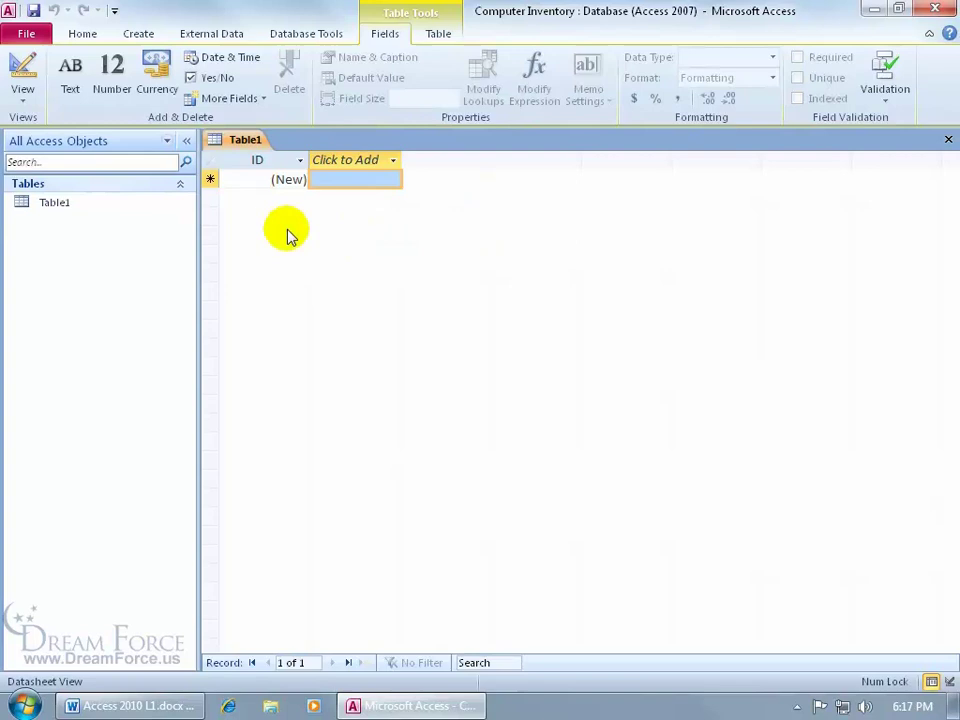
click(948, 139)
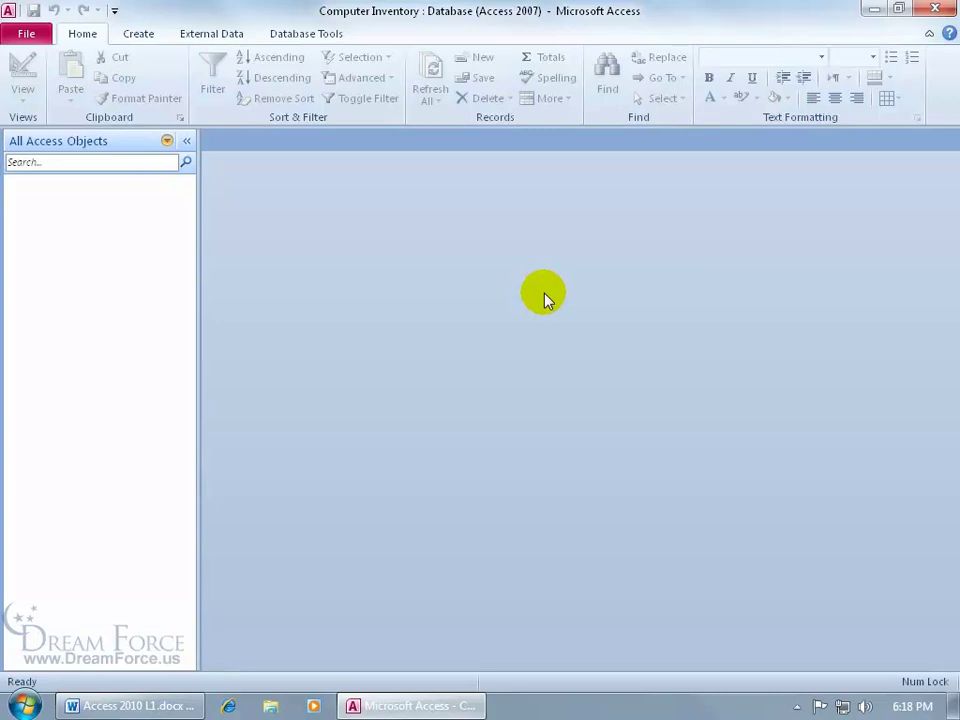
- Close Access, then reopen Computer Inventory.accdb from the desktop Exercises folder
click(942, 12)
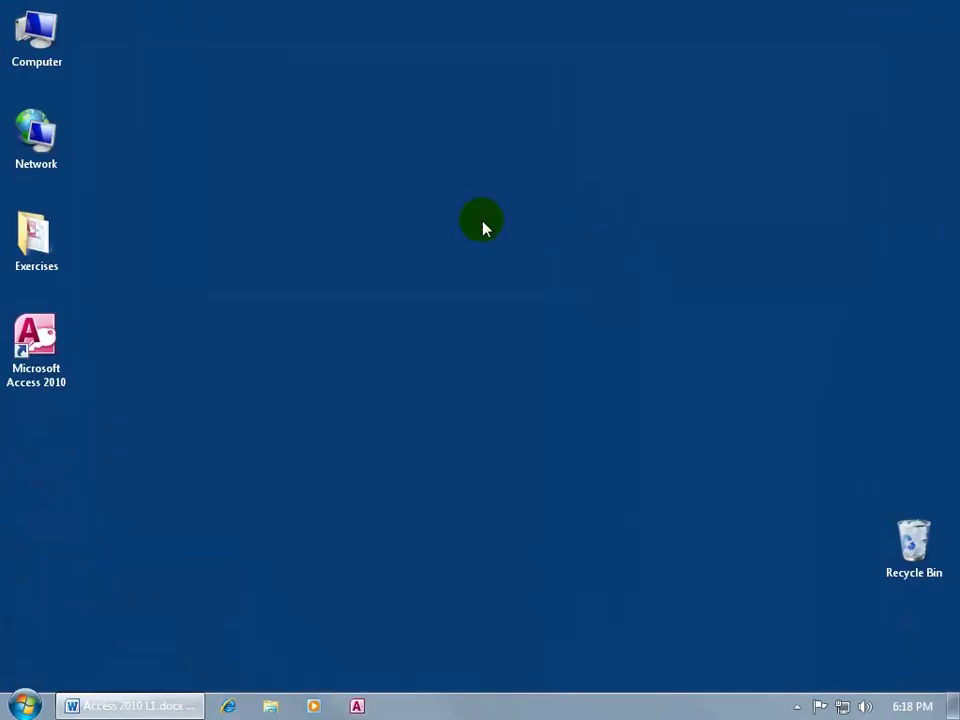
double_click(32, 240)
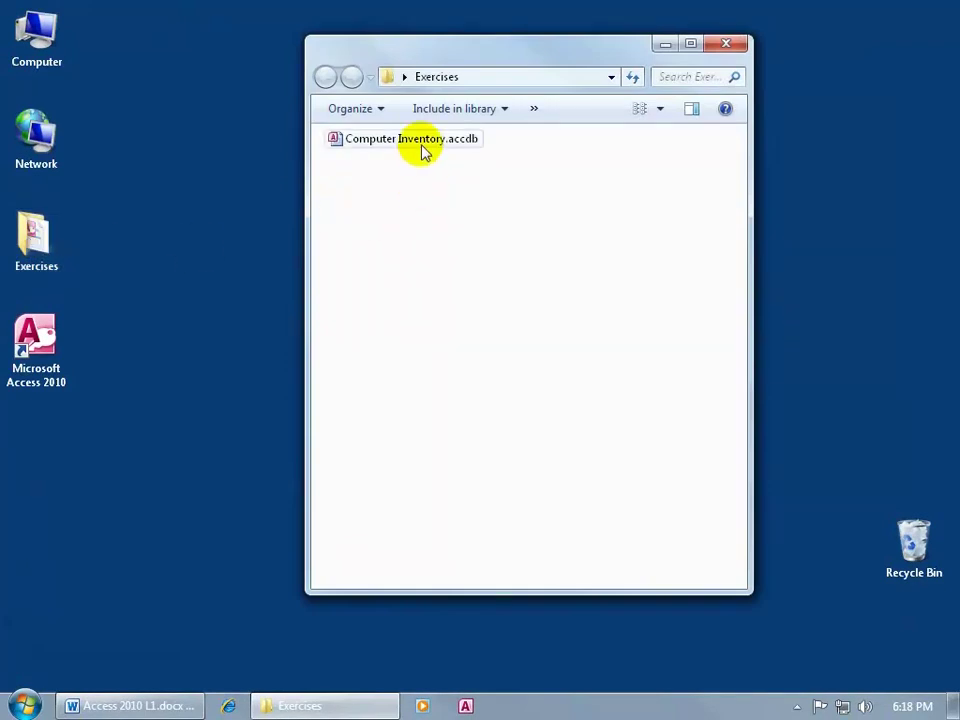
double_click(420, 143)
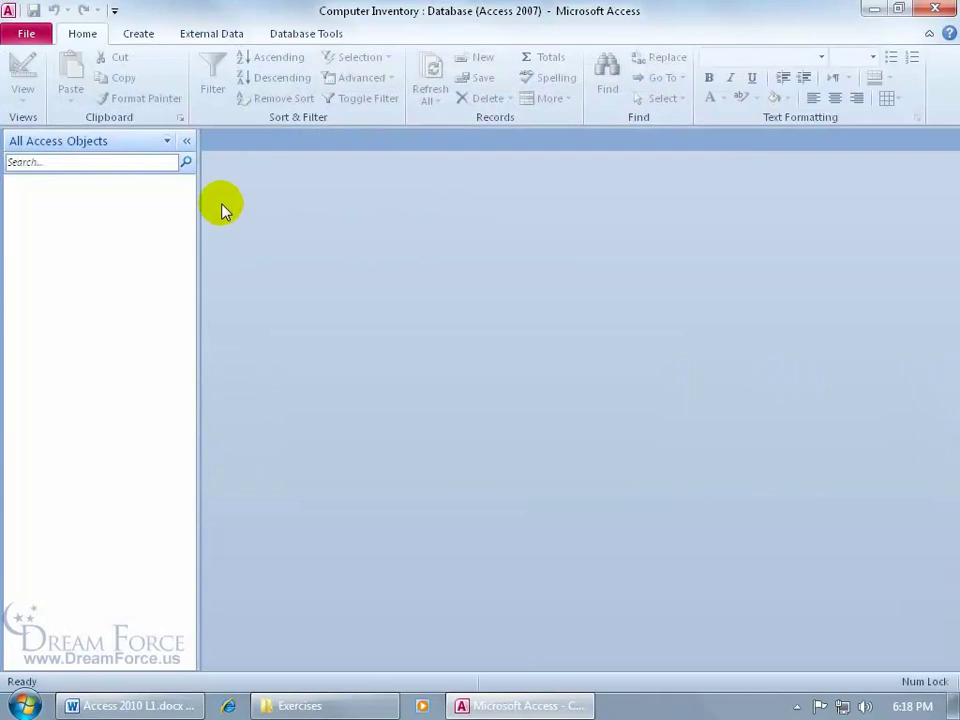
- Choose the Office.com Contacts template as Contacts.accdb and start downloading it
click(27, 36)
click(57, 375)
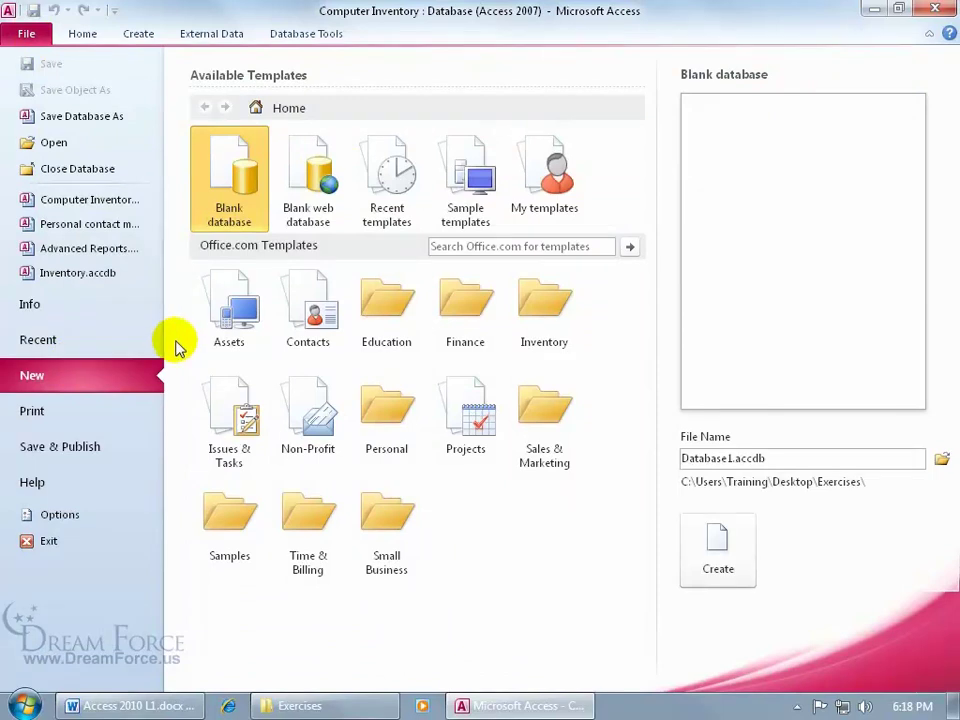
click(310, 322)
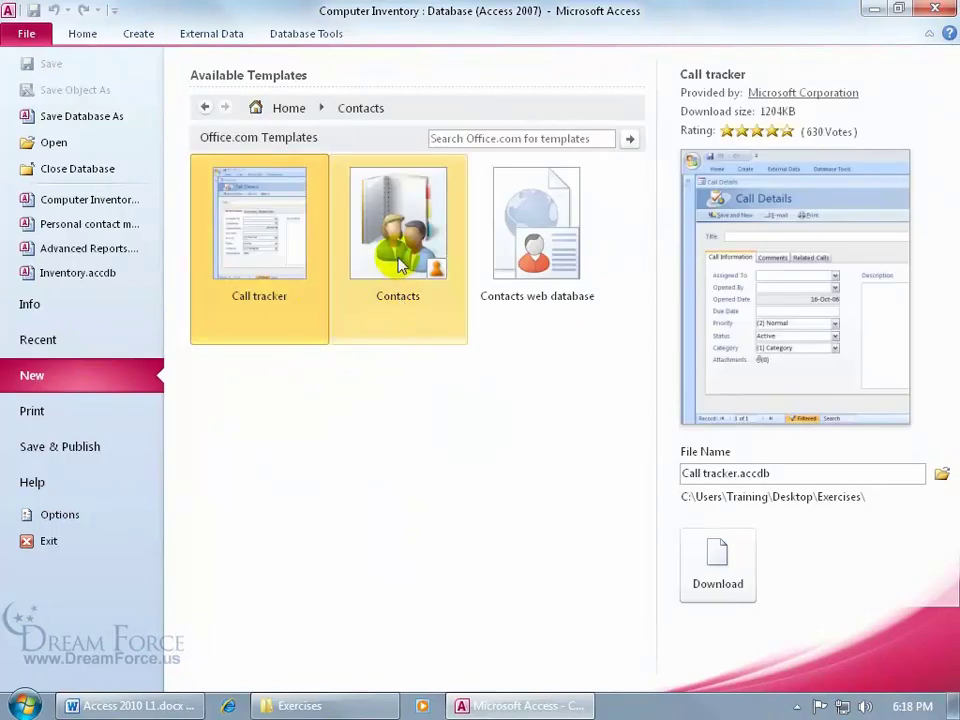
click(399, 328)
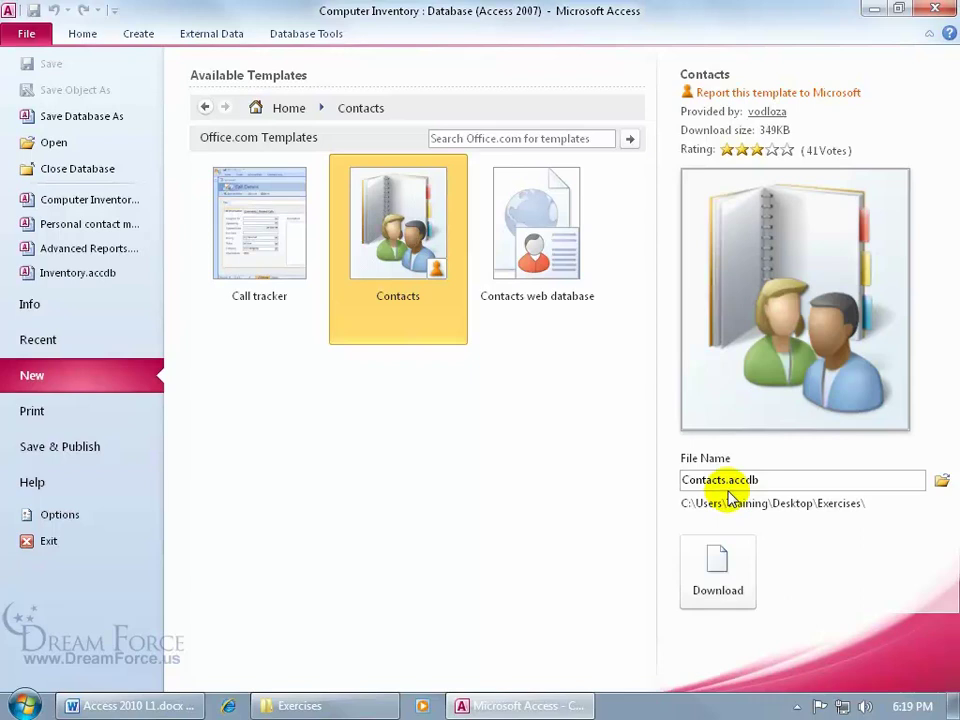
click(718, 568)
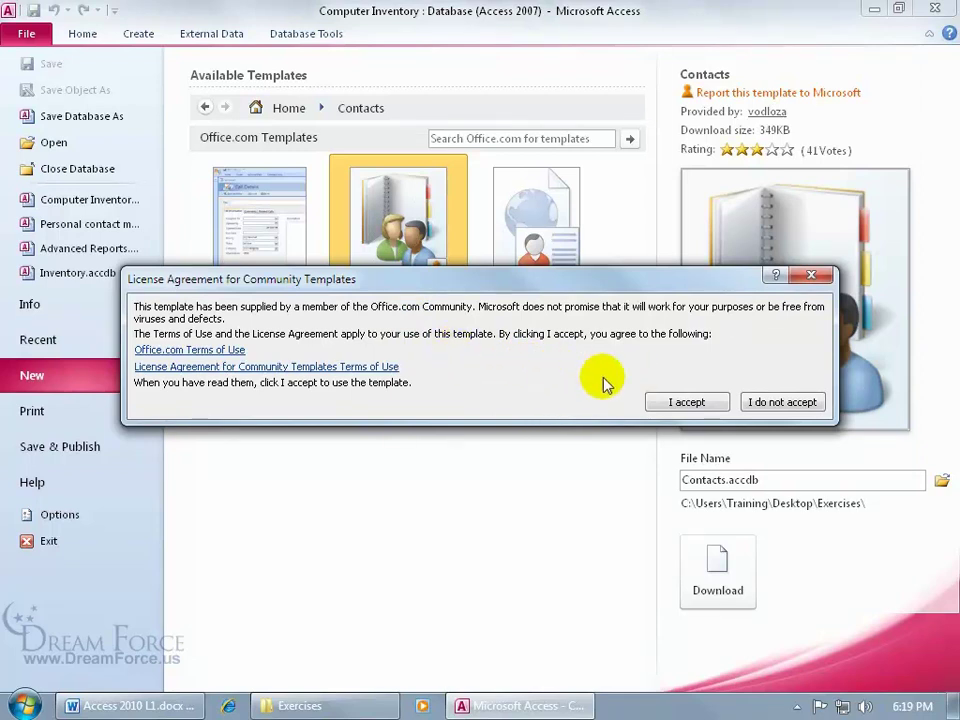
- Accept the community template license so the Contact Management Database downloads and opens
click(677, 402)
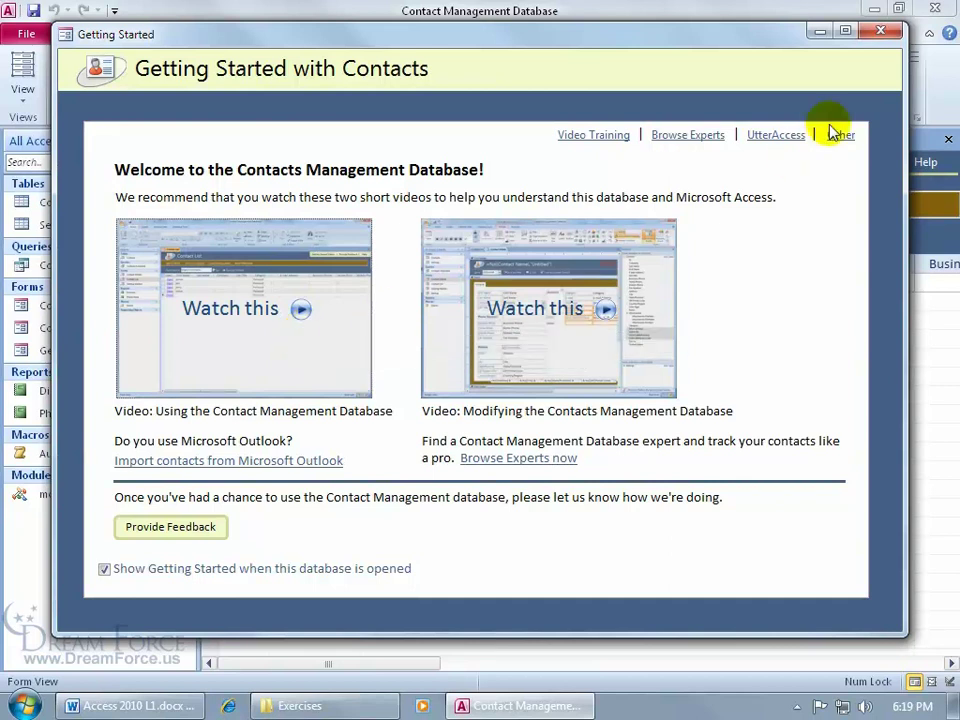
- Close Getting Started to review the Contact List, then exit Access
click(880, 31)
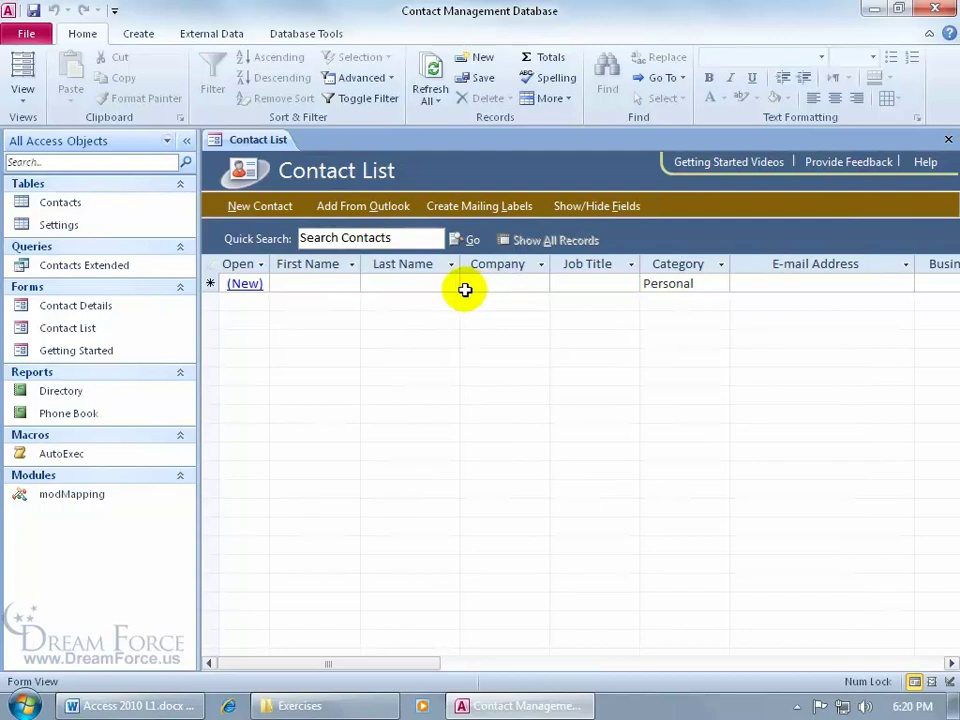
click(935, 8)
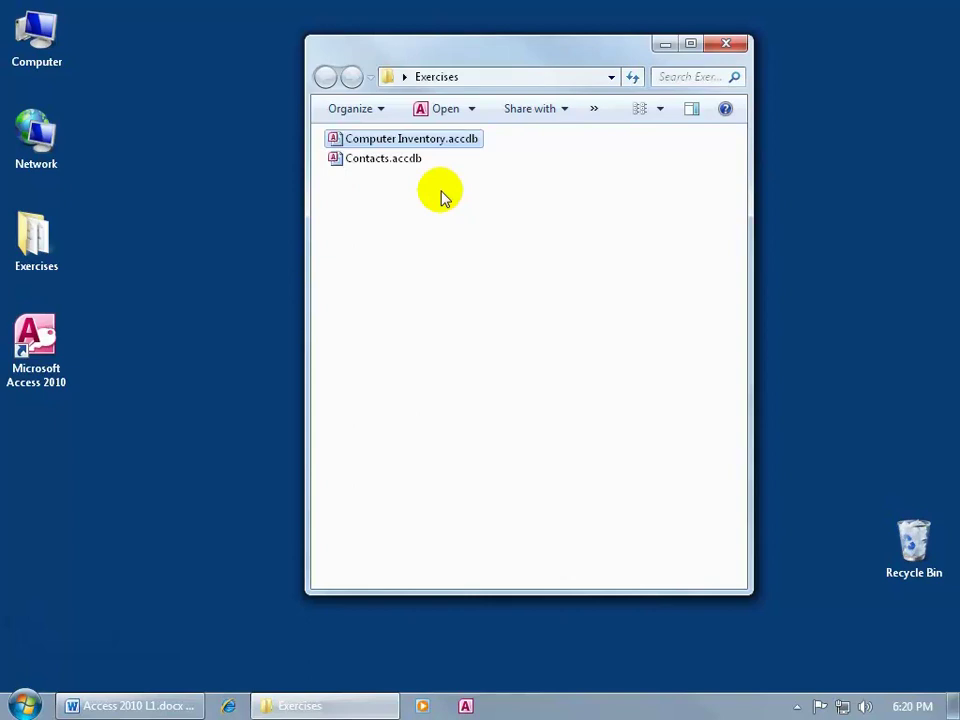
- Delete Contacts.accdb from the Exercises folder and confirm the deletion
right_click(372, 163)
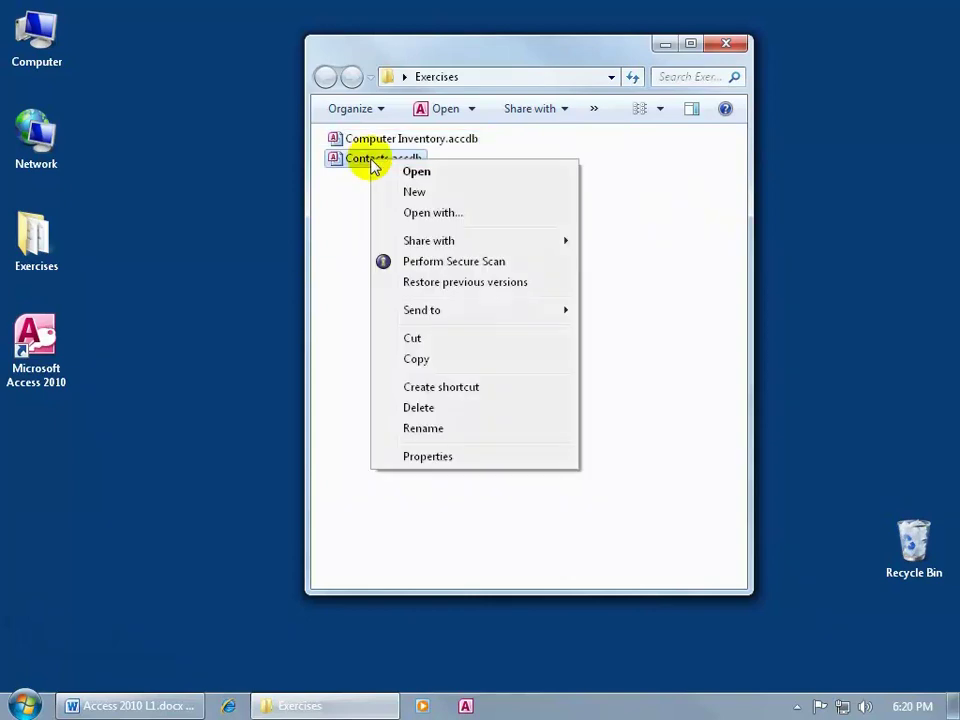
click(432, 408)
click(555, 420)
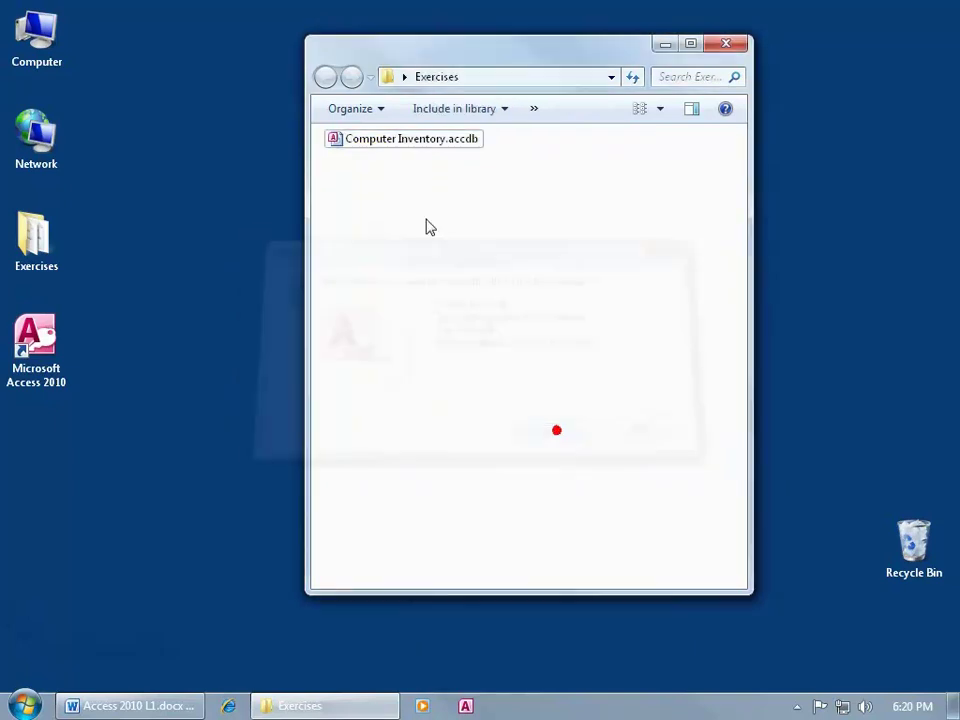
- Open Computer Inventory.accdb from the Exercises window in Access again
double_click(416, 146)
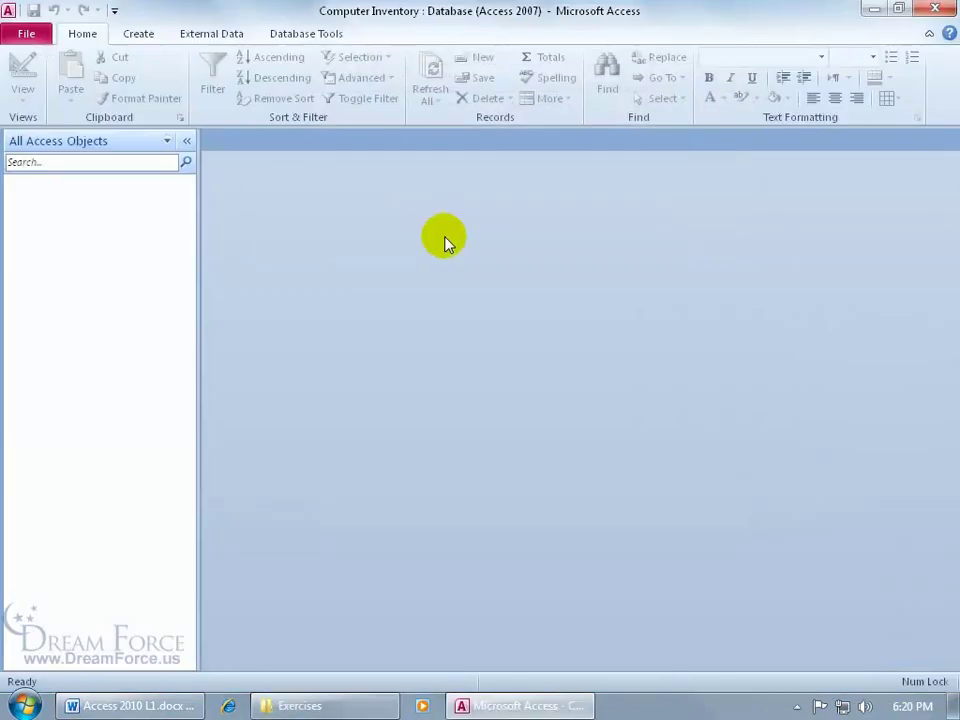